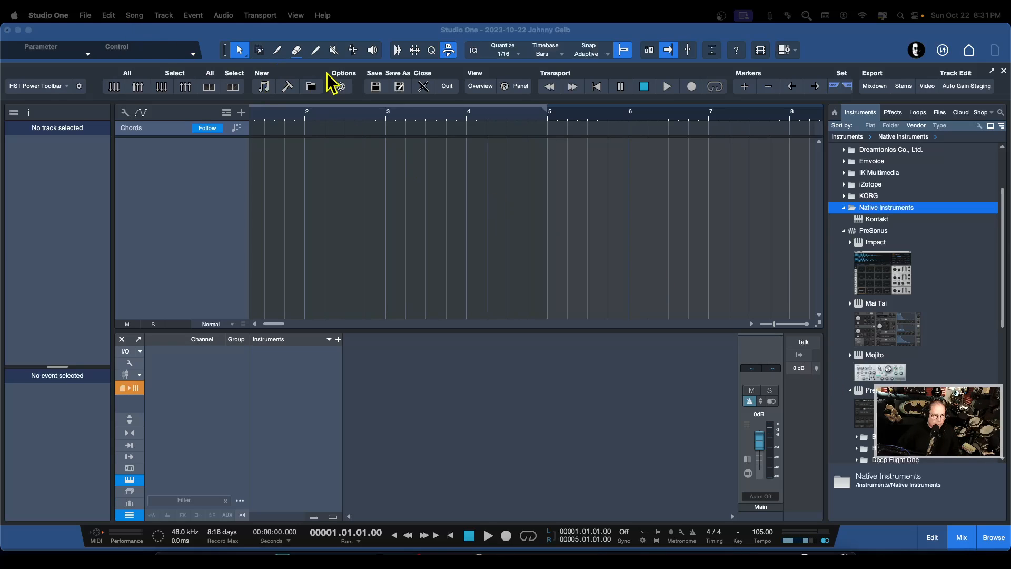
Add the PreSonus Presence instrument to the arrangement and load its 6-String Bass Full preset from the Bass folder
drag(874, 390, 388, 205)
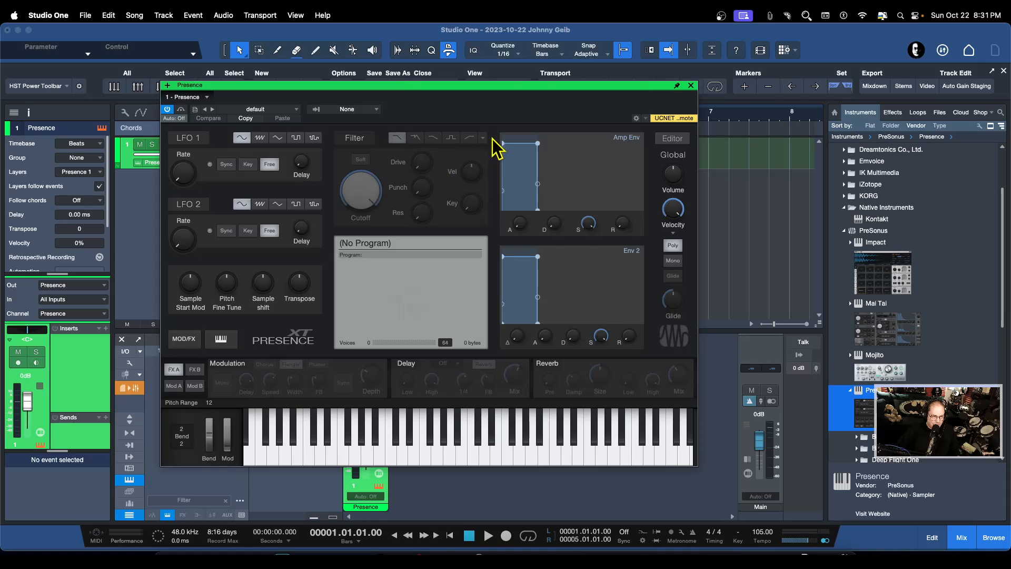
click(274, 111)
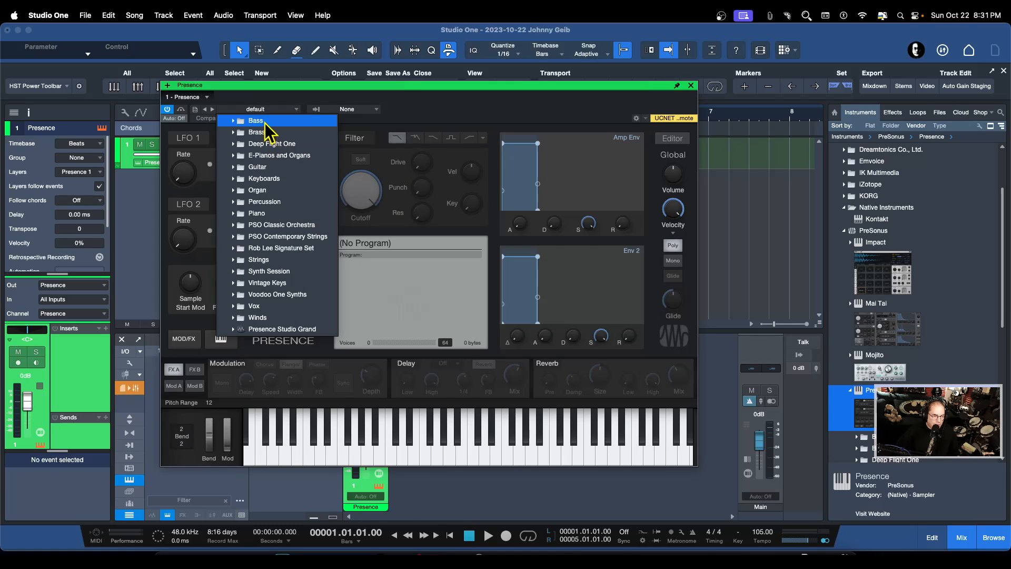
click(263, 122)
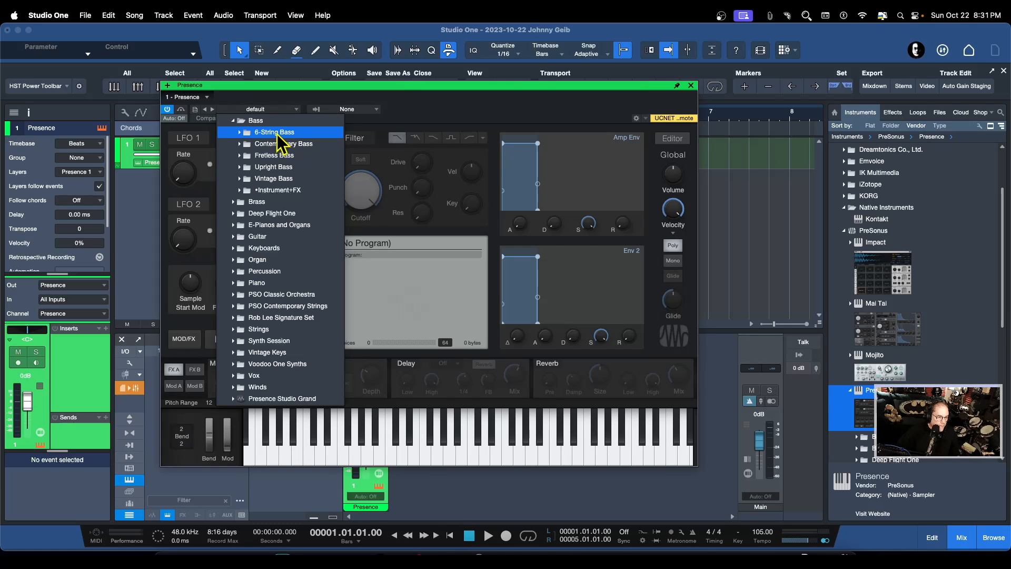
click(278, 135)
click(279, 144)
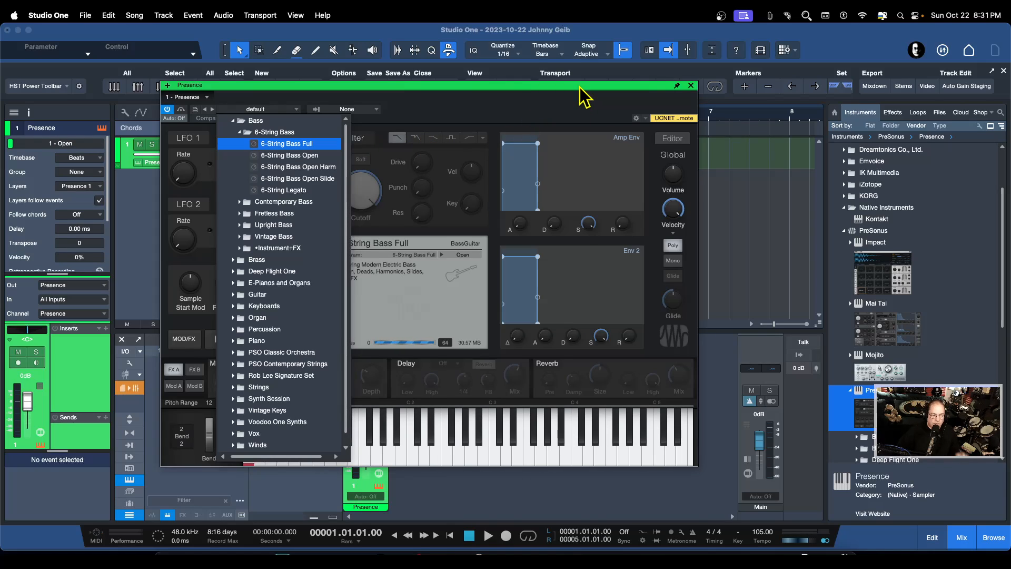
click(556, 91)
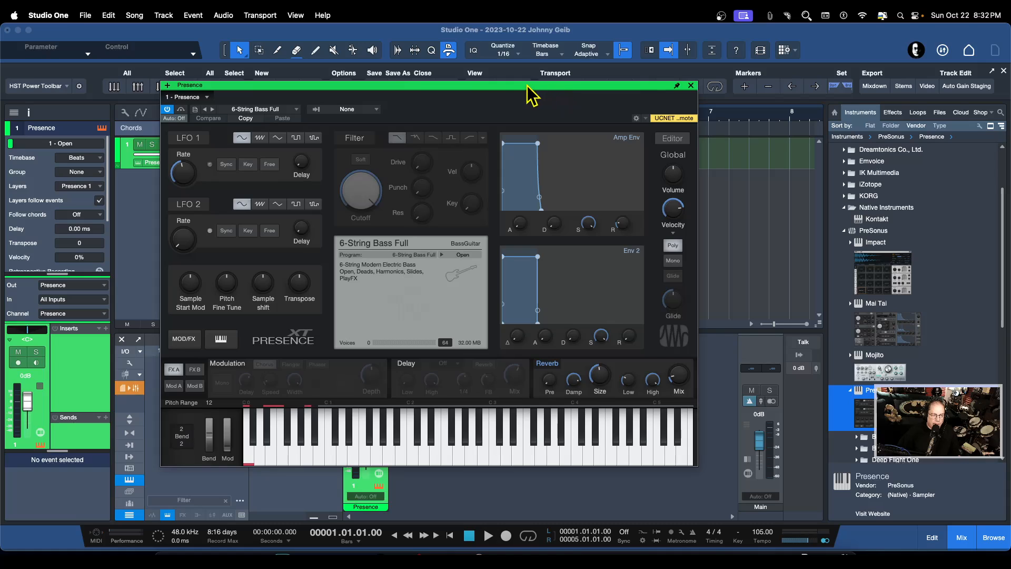
Audition the bass sound on the Presence keyboard, enable monitoring on the Presence track and close the instrument window
drag(526, 85, 655, 94)
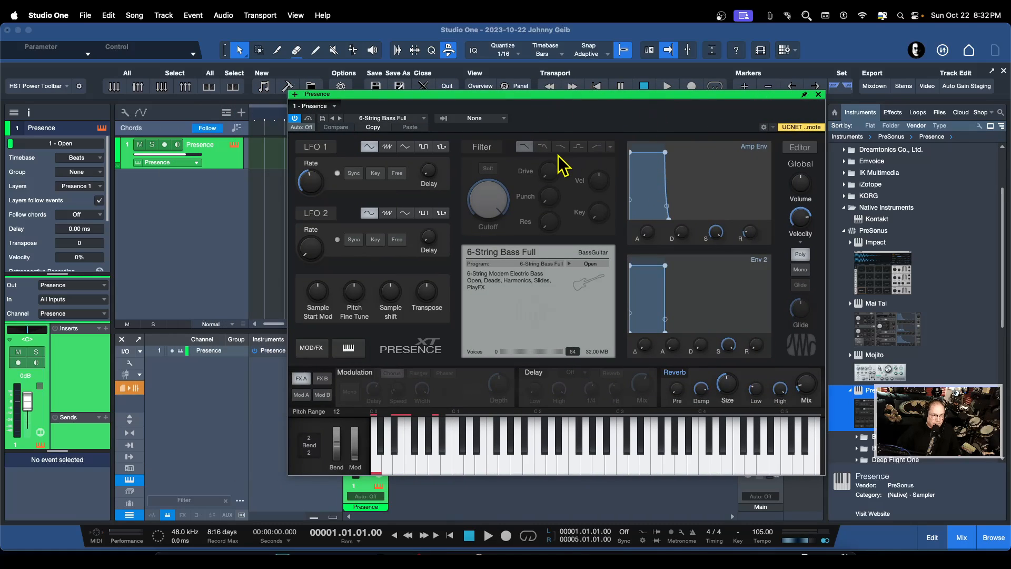
click(542, 467)
click(603, 466)
click(638, 464)
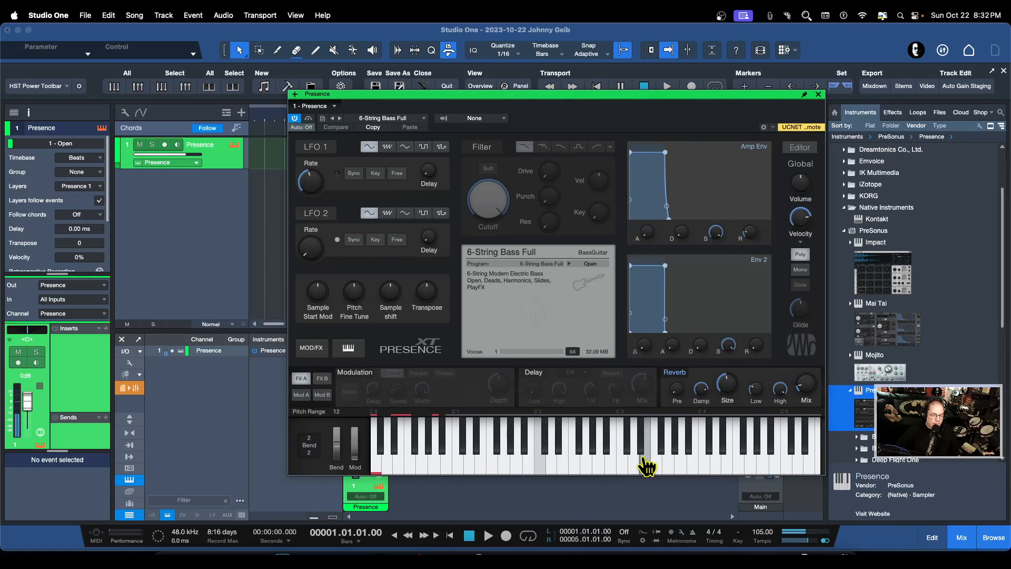
click(177, 146)
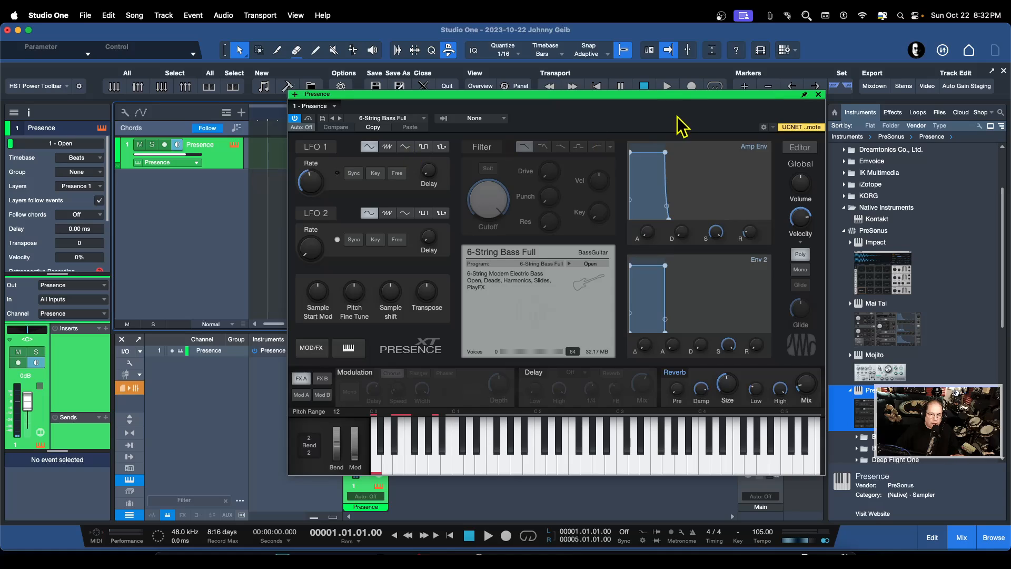
click(818, 94)
Add a stereo audio track named "bass"
key(t)
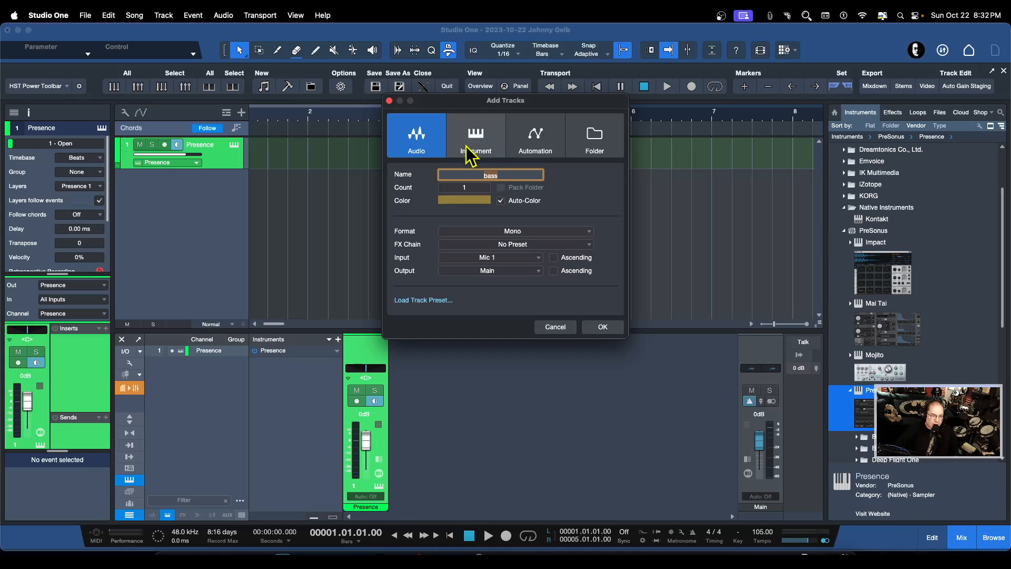
text(bass)
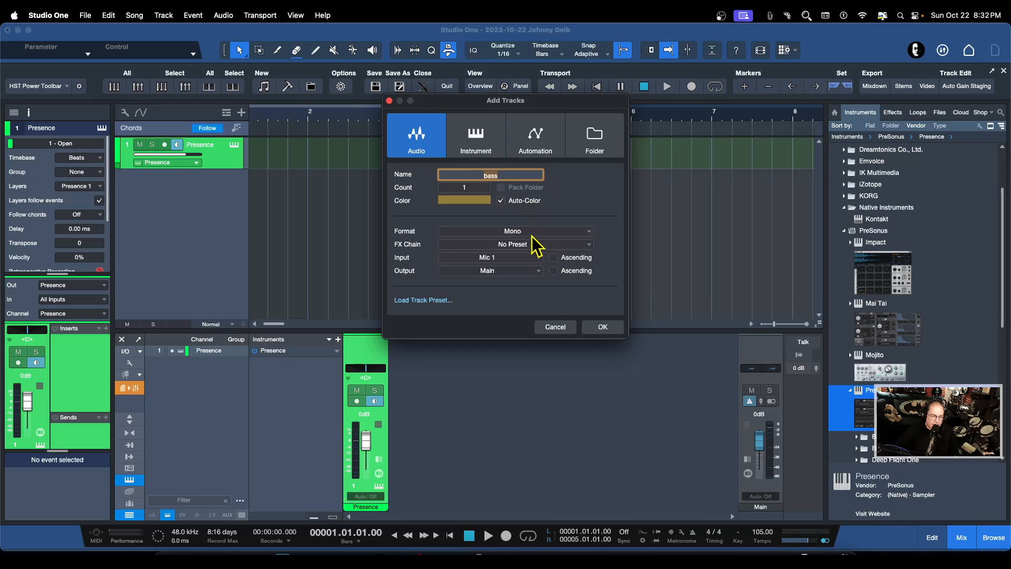
click(534, 233)
click(471, 255)
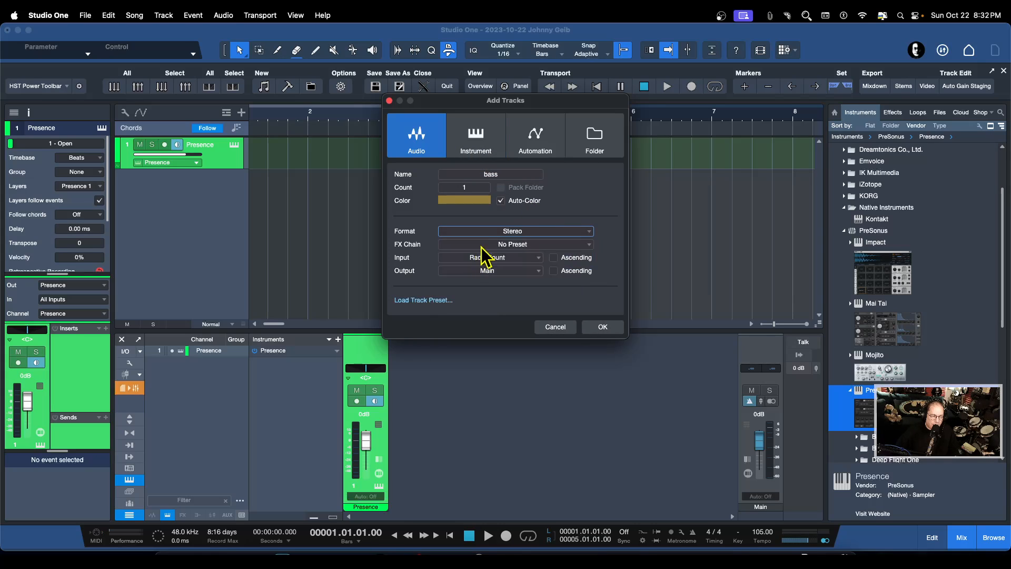
click(604, 326)
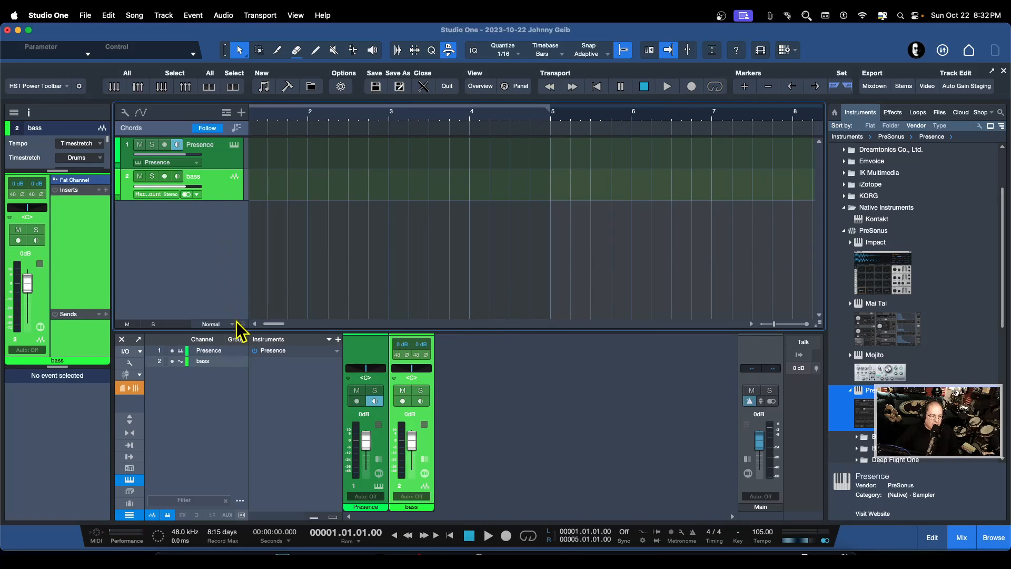
Enlarge the tracks to Medium height and set the bass track's input to the Presence instrument
drag(243, 325, 244, 346)
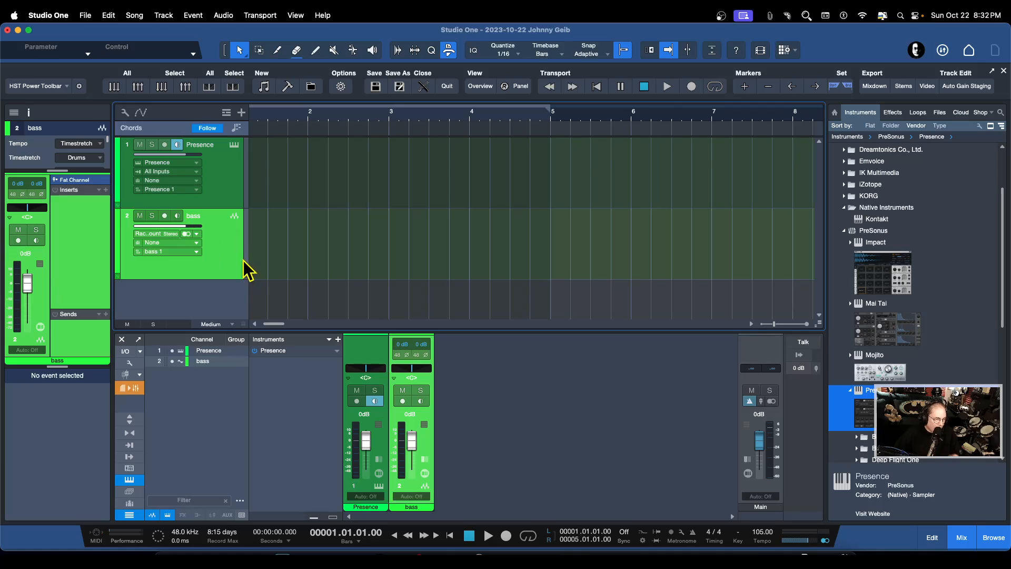
click(160, 232)
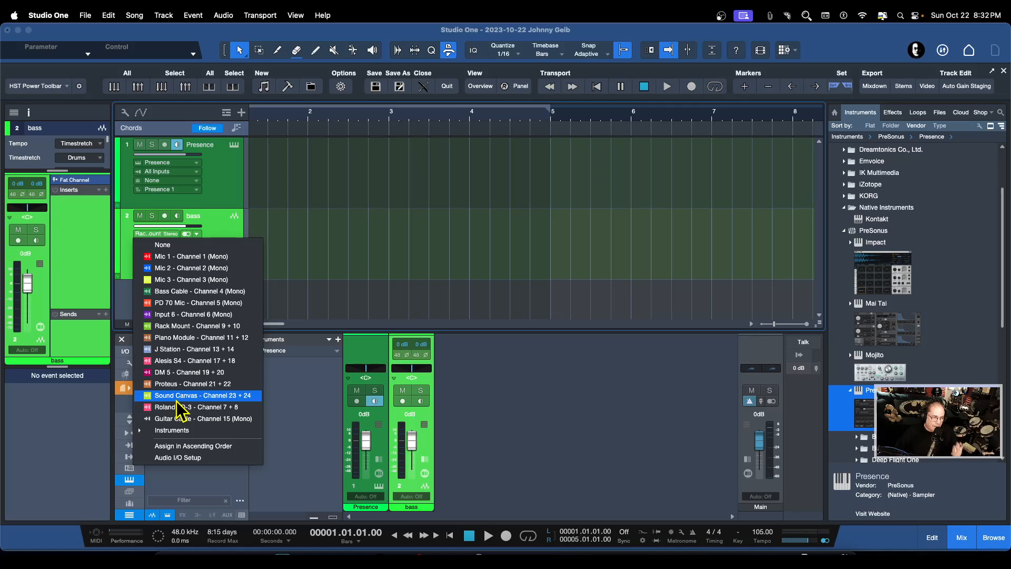
click(174, 430)
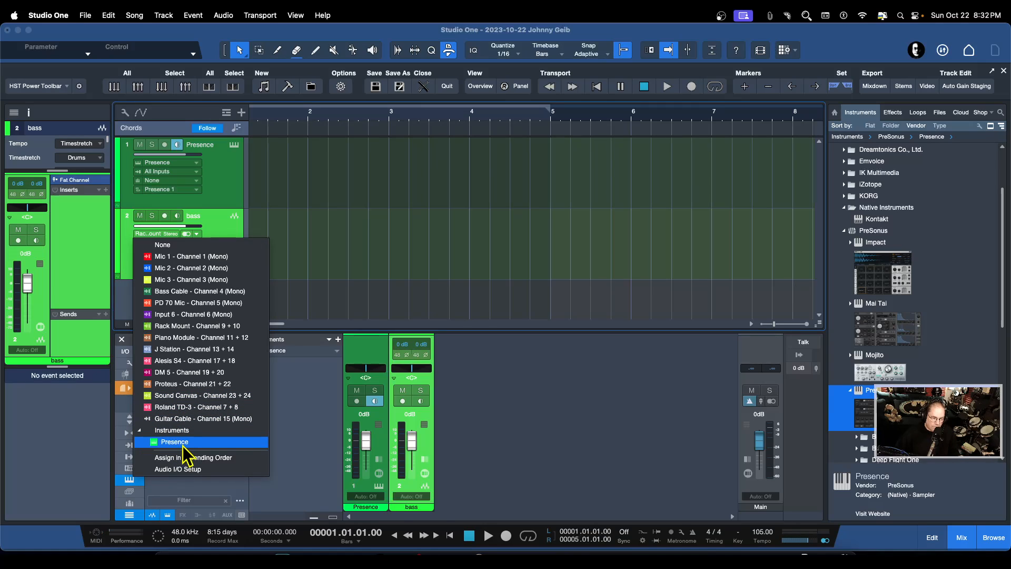
click(179, 442)
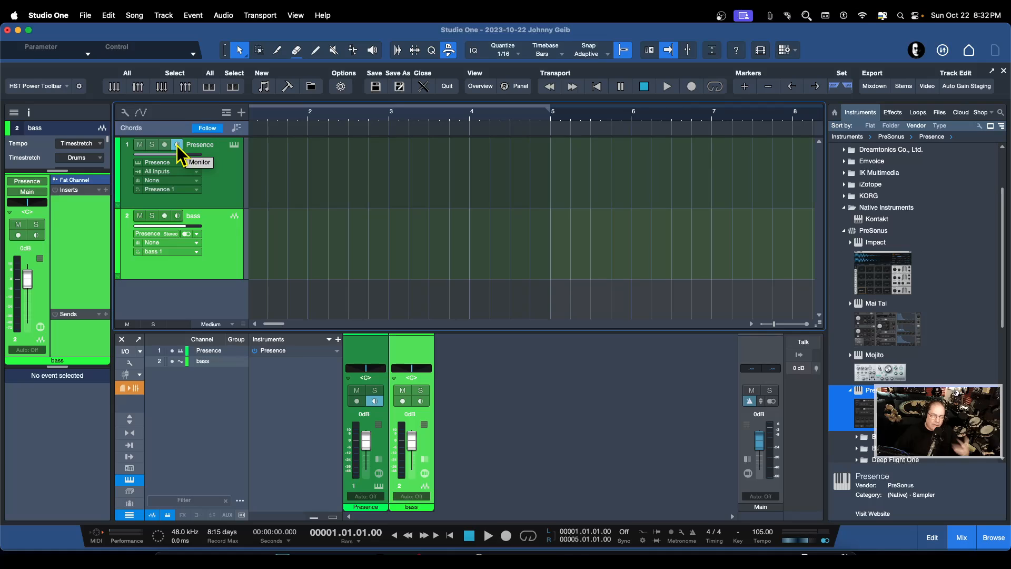
Arm the bass track and record about three bars of the Presence instrument's audio onto it
click(165, 217)
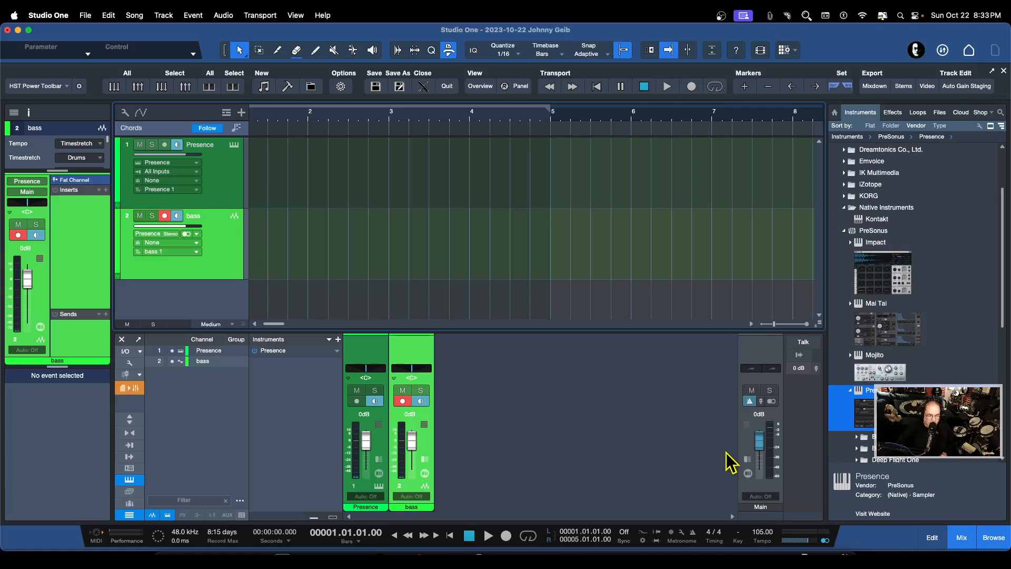
click(506, 535)
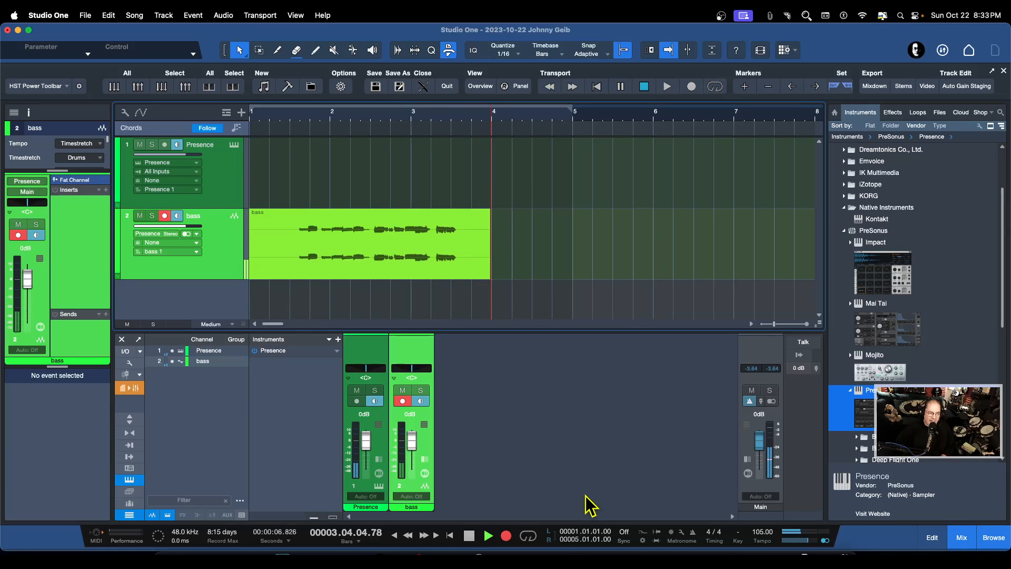
key(space)
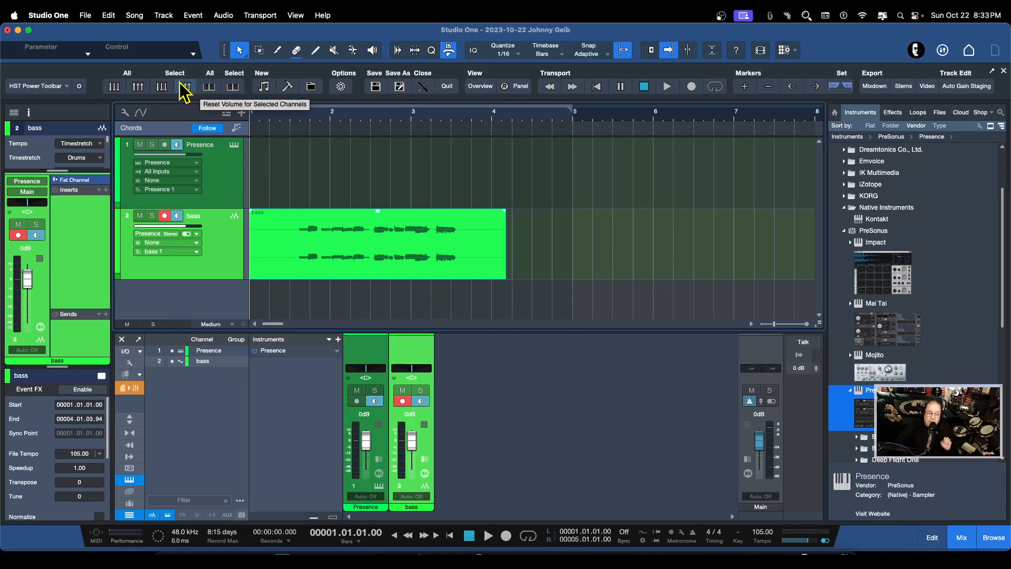
Set Dropout Protection to Minimum in the audio processing preferences and test toggling record arm on the bass track
click(63, 15)
click(66, 46)
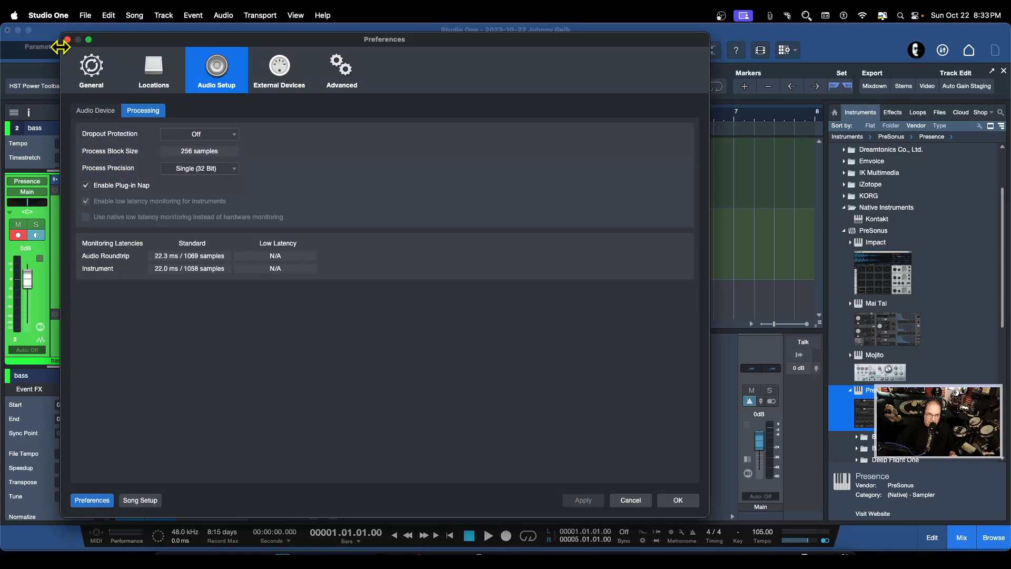
drag(466, 45, 638, 46)
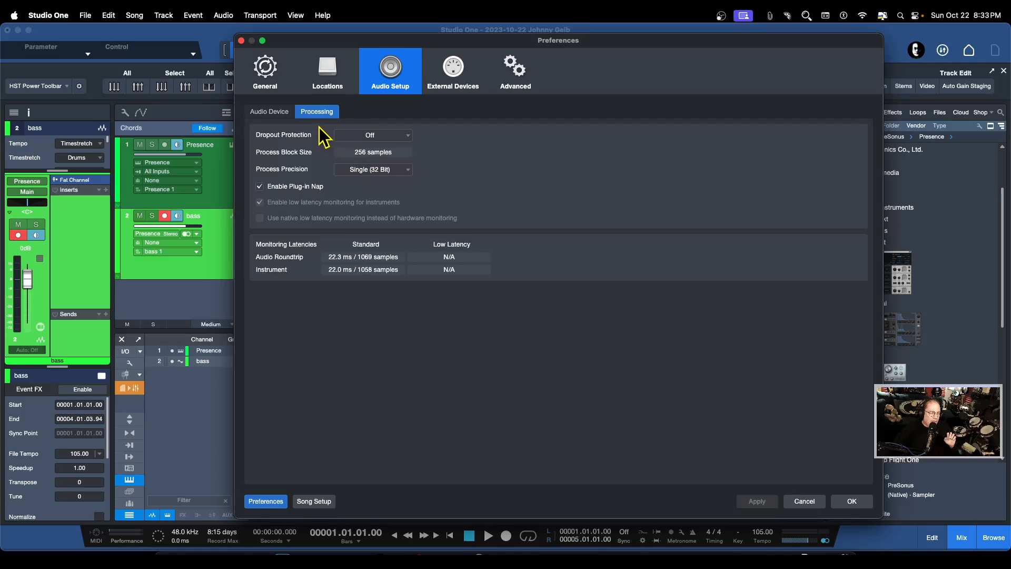
click(397, 138)
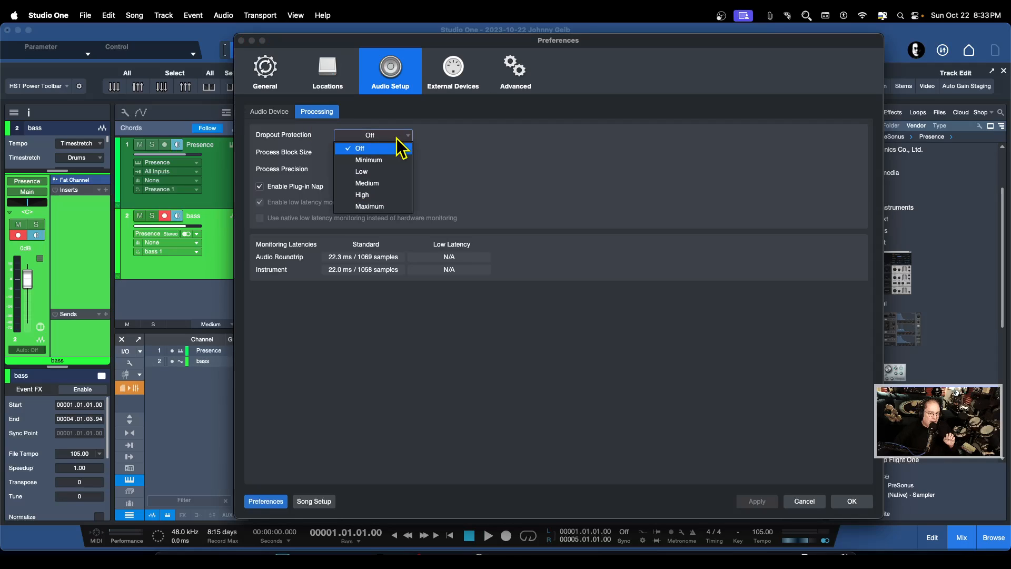
click(369, 160)
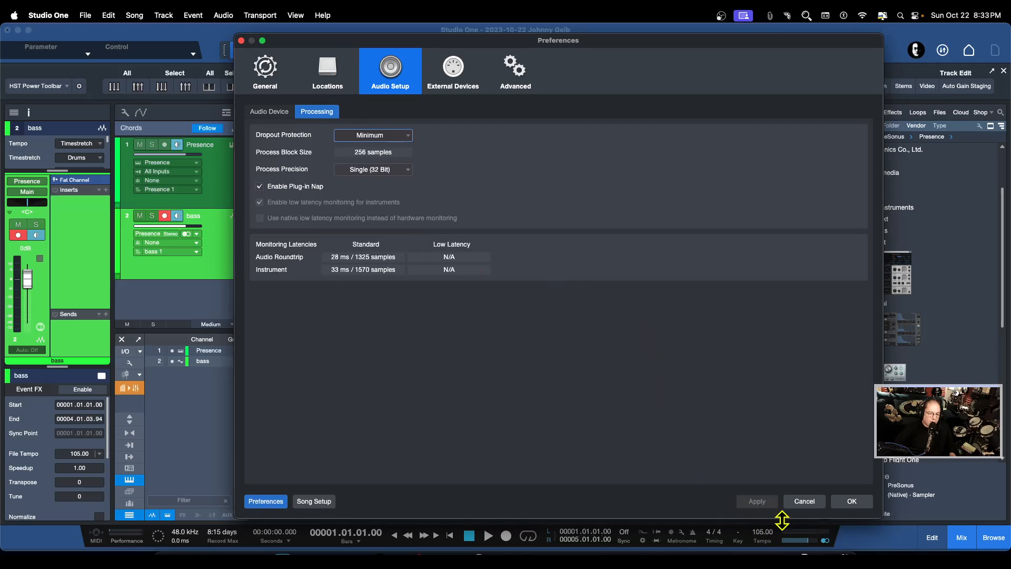
click(854, 501)
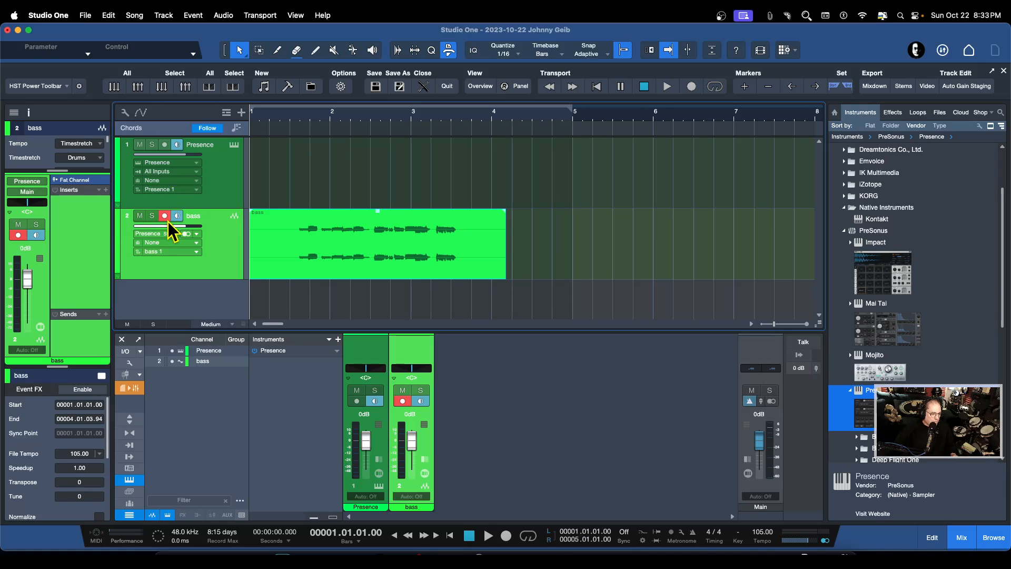
click(168, 217)
click(167, 217)
Try Dropout Protection at Medium in the audio processing preferences
click(57, 16)
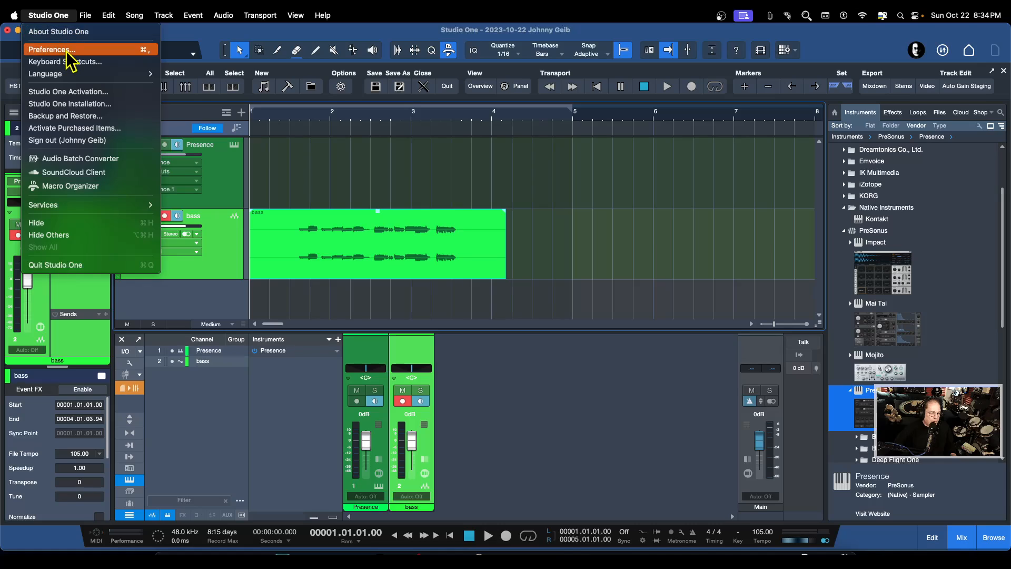
click(68, 50)
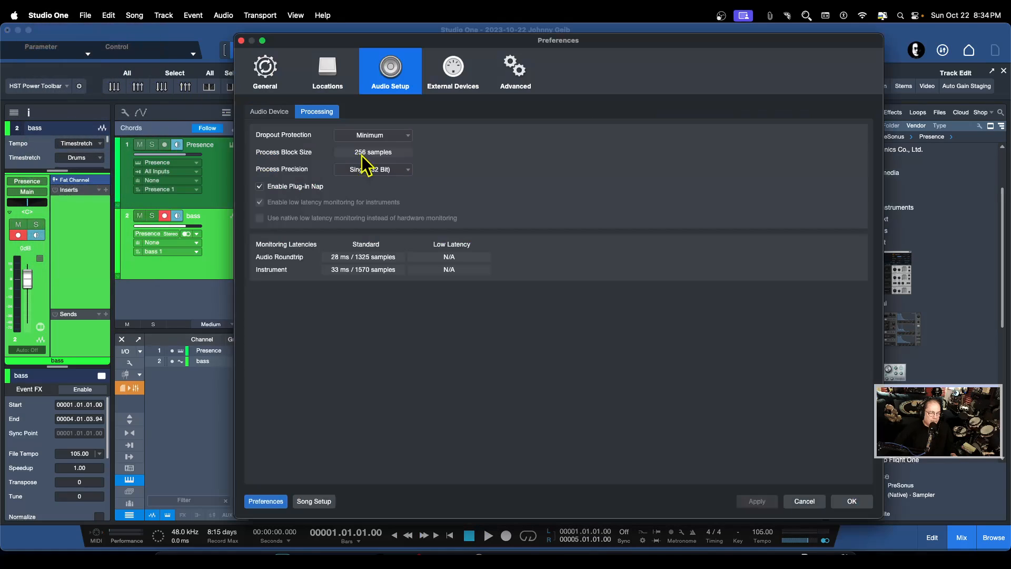
click(403, 136)
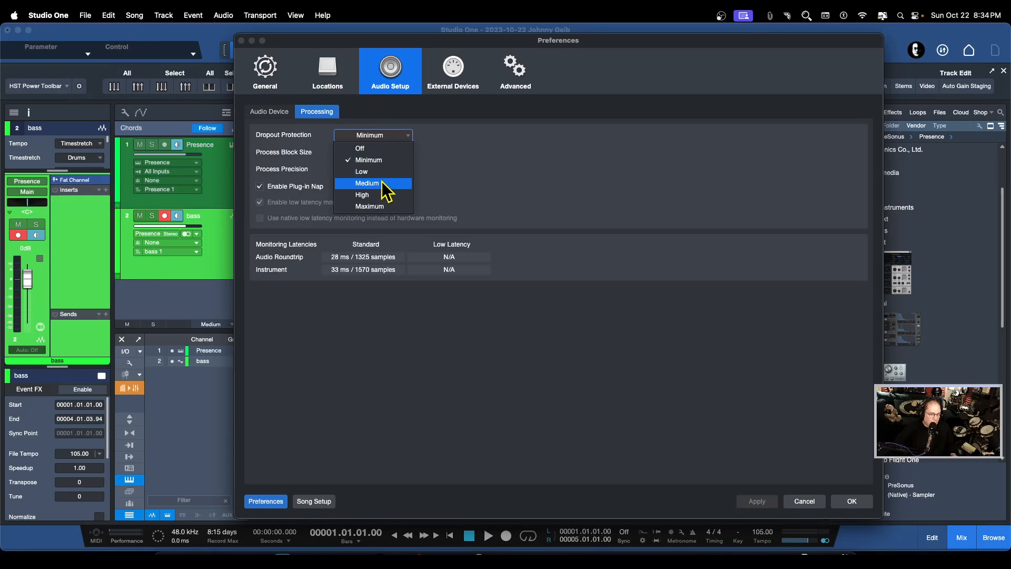
click(379, 184)
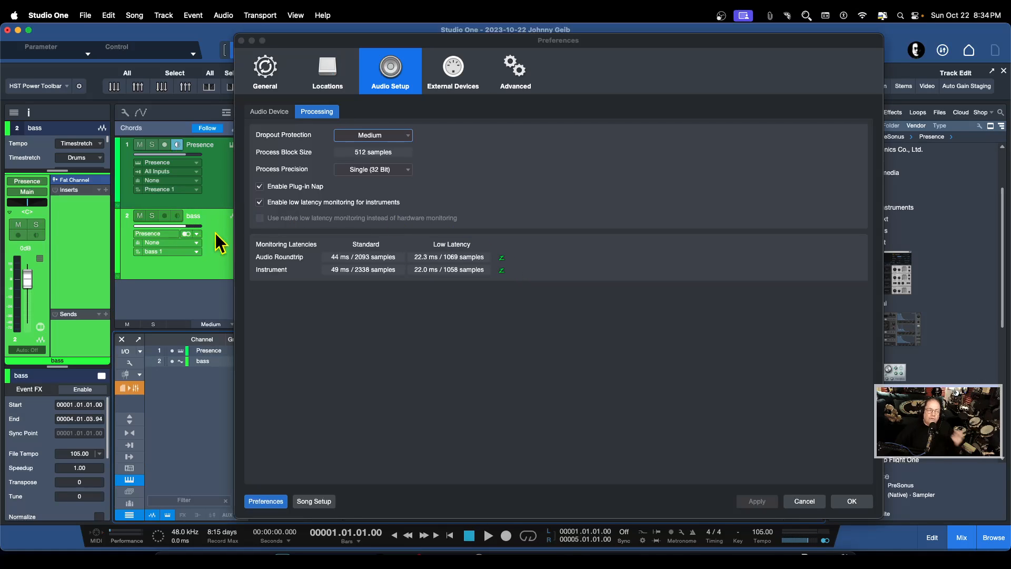
Set Dropout Protection to Low, confirm the preferences and test switching the bass track's record arm on and off
click(408, 136)
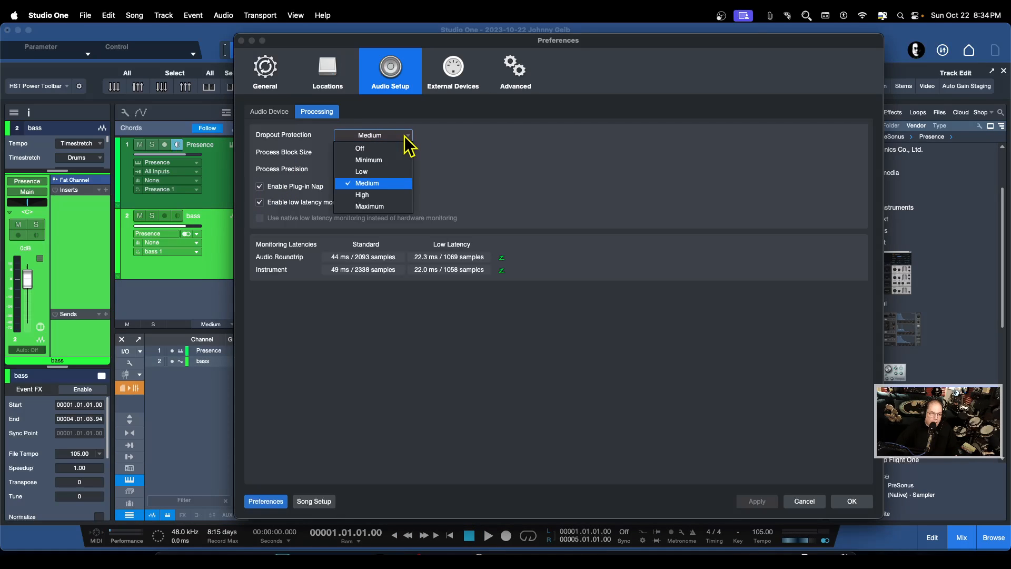
click(368, 172)
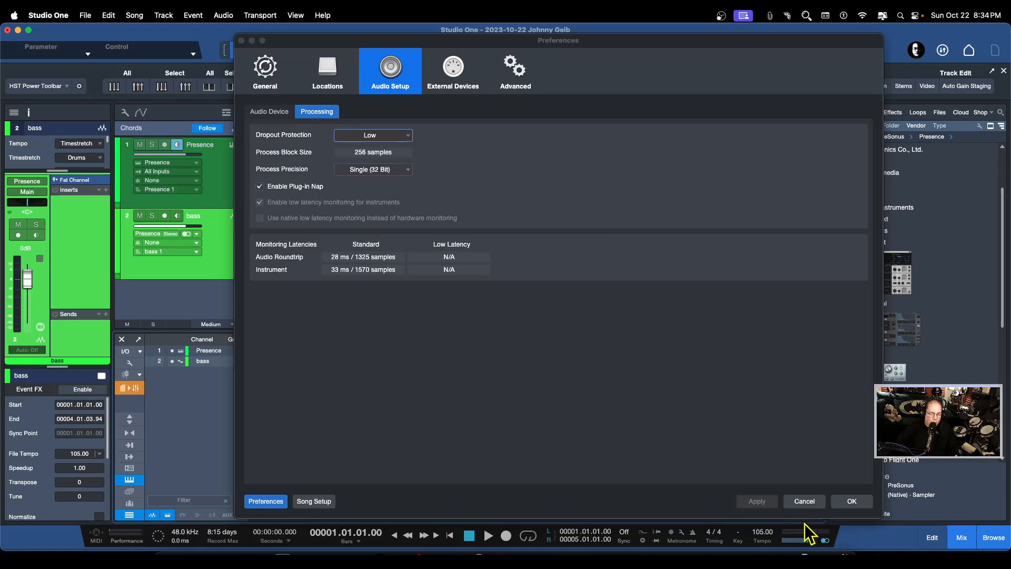
click(852, 501)
click(163, 219)
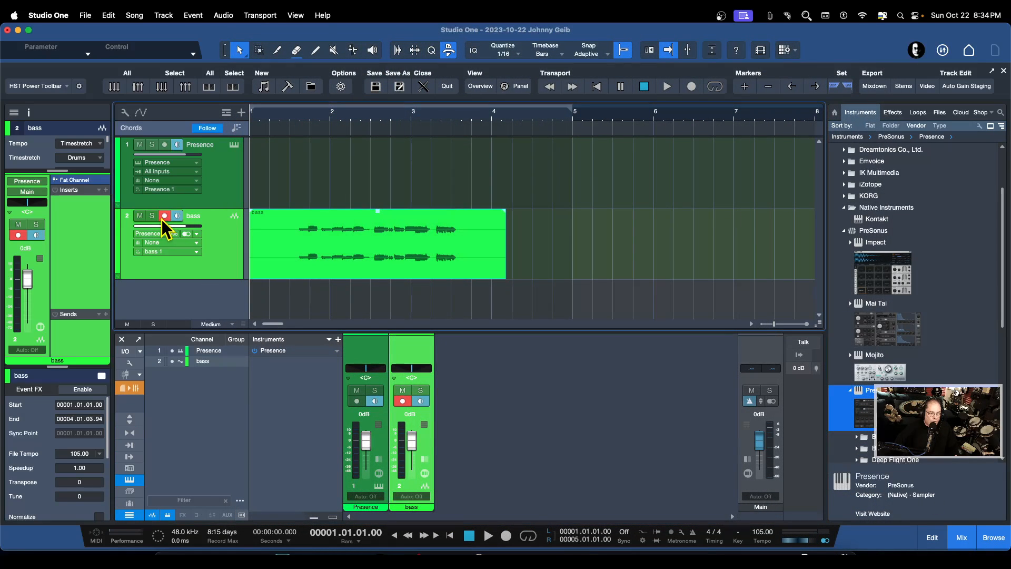
click(162, 219)
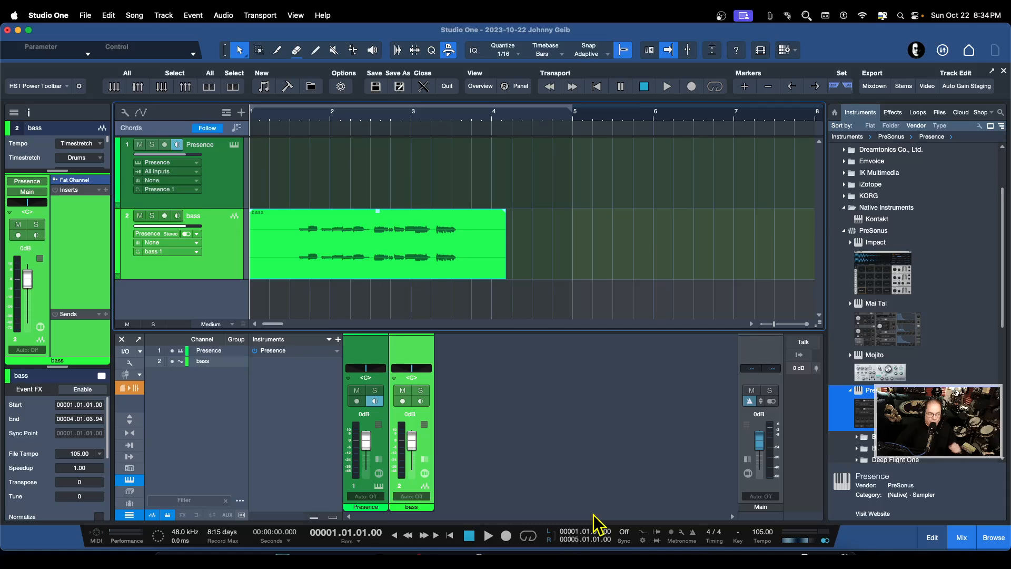
Set Dropout Protection to Off in the audio processing preferences, review the audio device settings and confirm the preferences
click(33, 16)
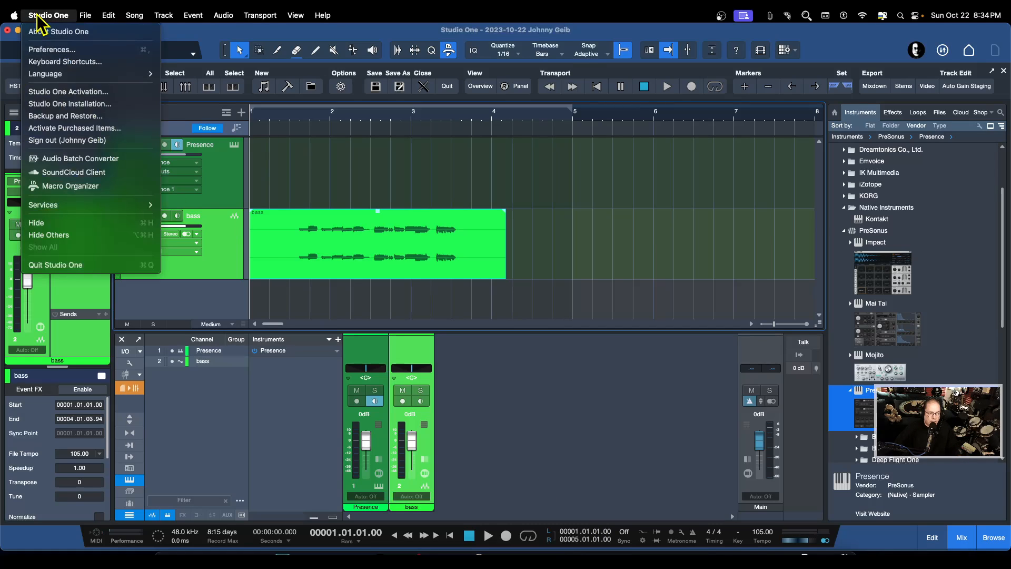
click(49, 49)
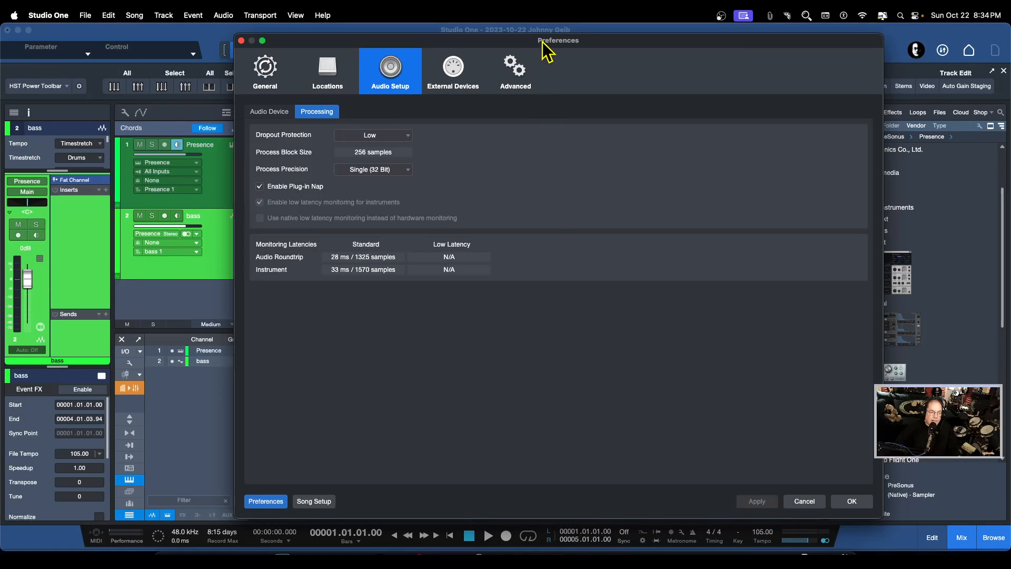
drag(581, 42, 613, 49)
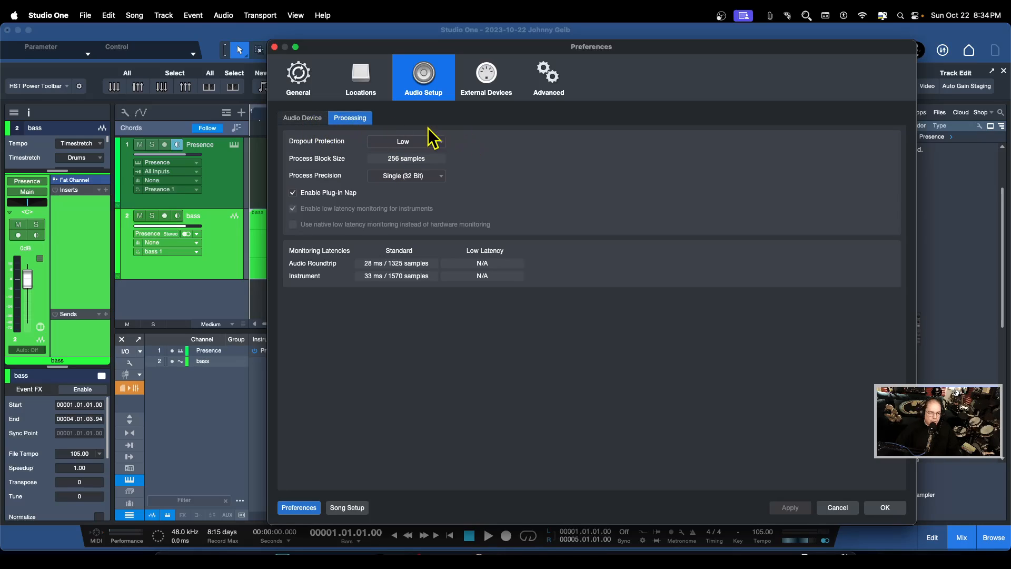
click(441, 145)
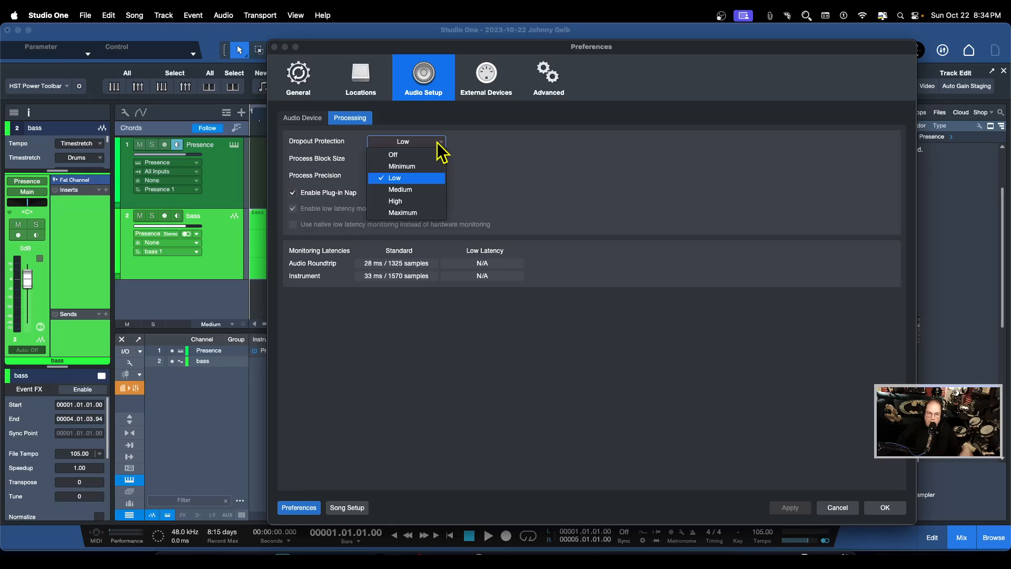
click(392, 155)
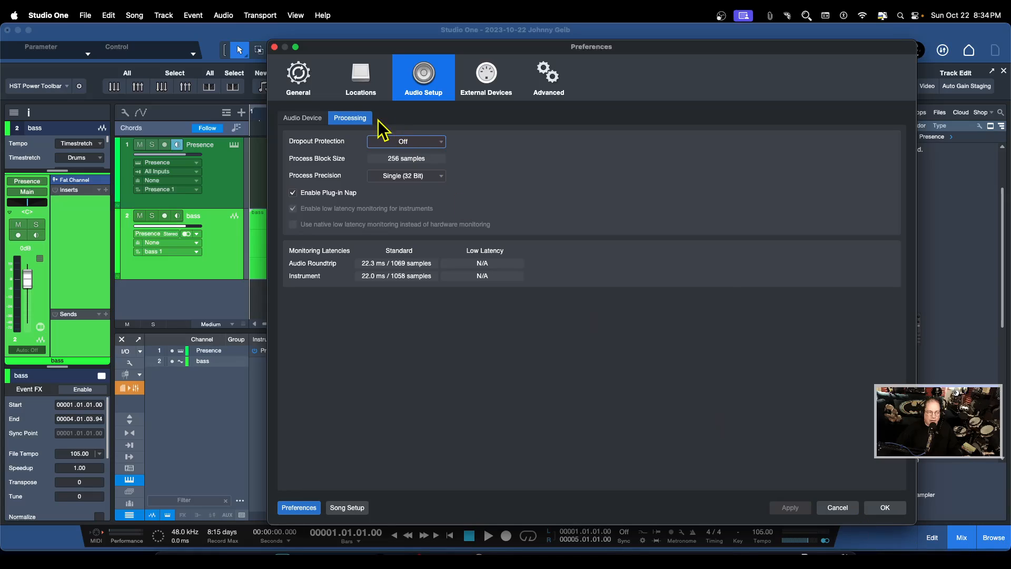
click(315, 118)
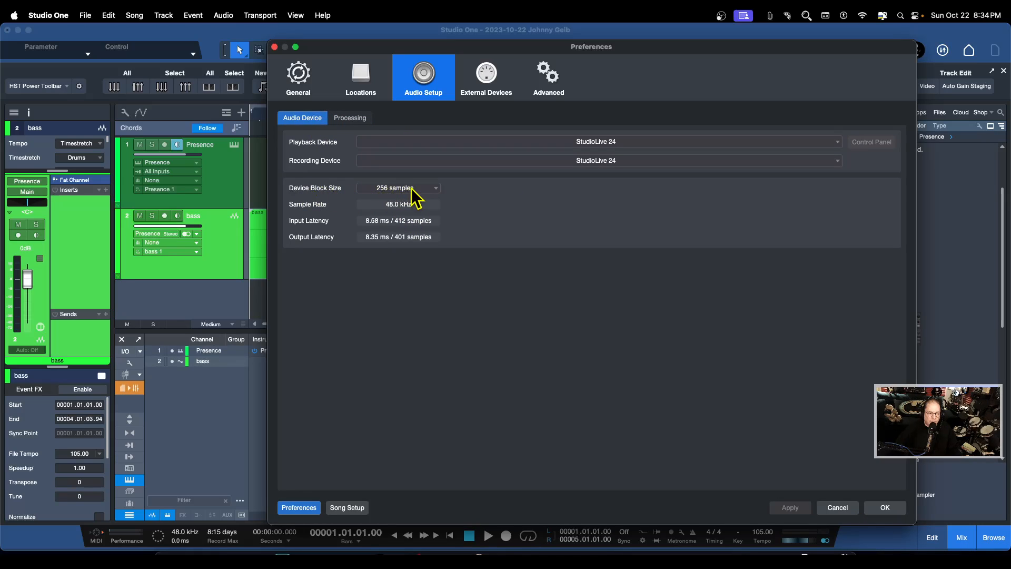
click(886, 507)
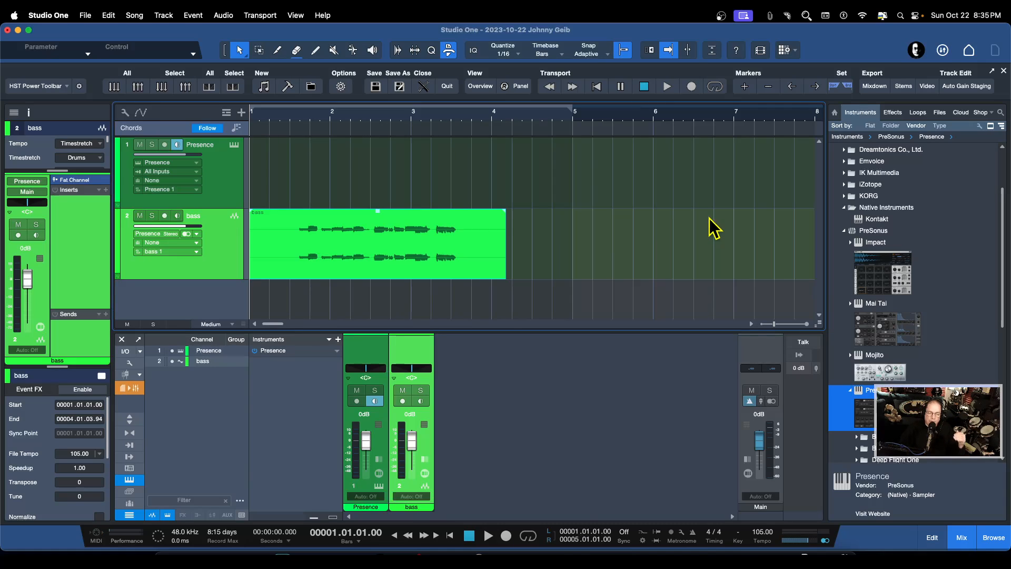
Alternate selection between the Presence and bass tracks, then with Presence selected test switching the bass track's record arm on and off
click(220, 178)
click(223, 235)
click(226, 192)
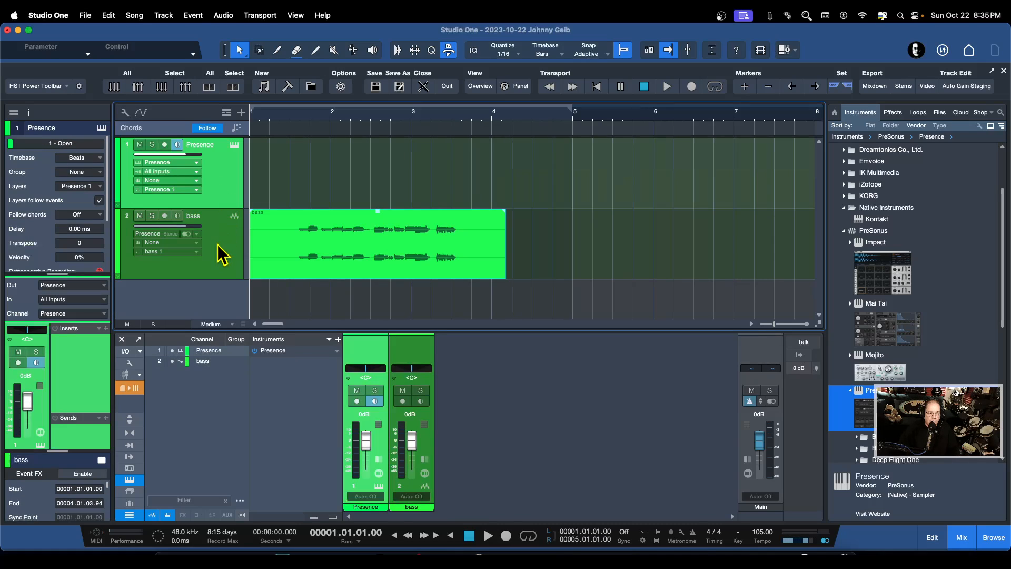
click(218, 245)
click(226, 175)
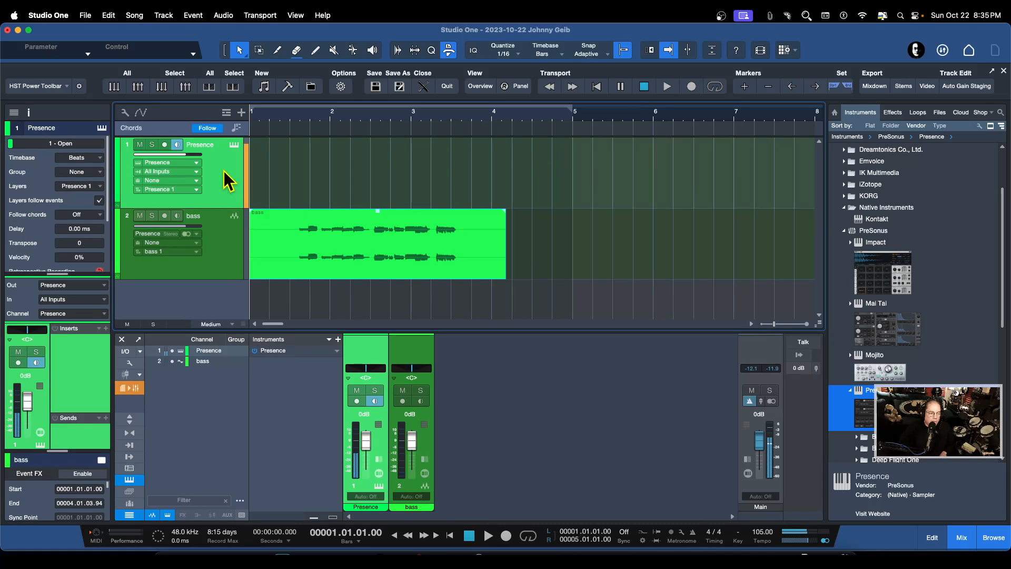
click(164, 215)
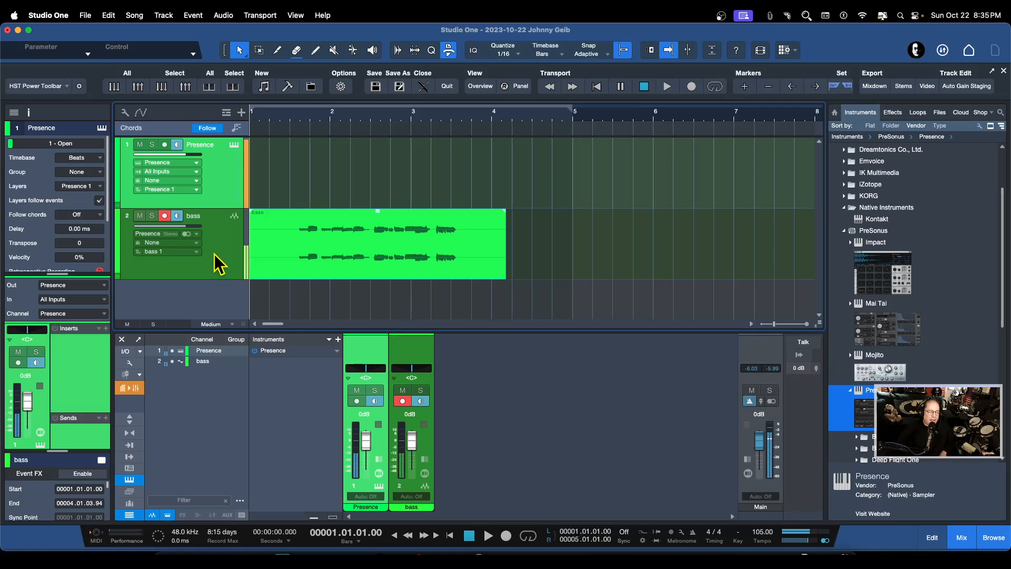
scroll(468, 255, right, 1)
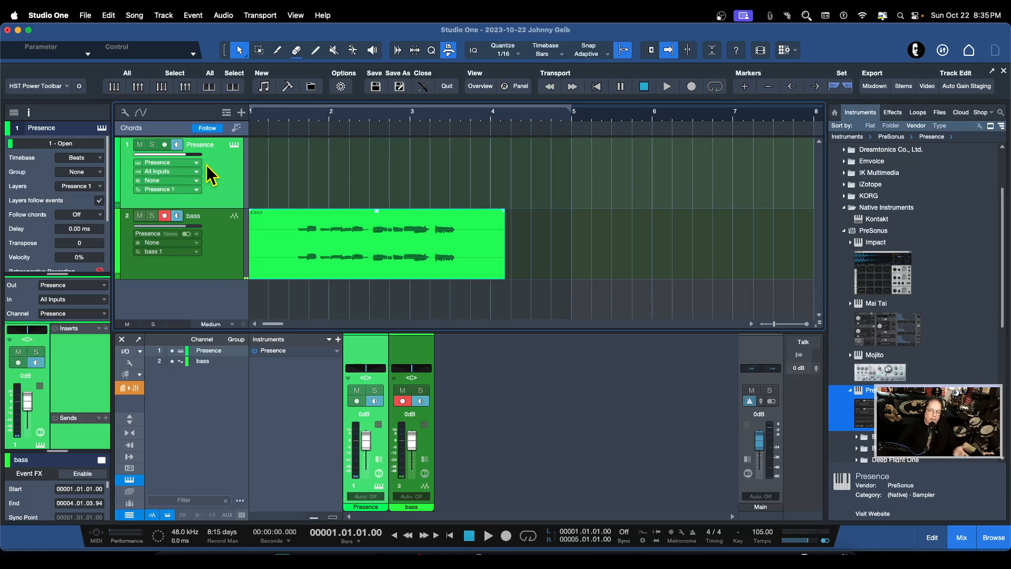
click(164, 216)
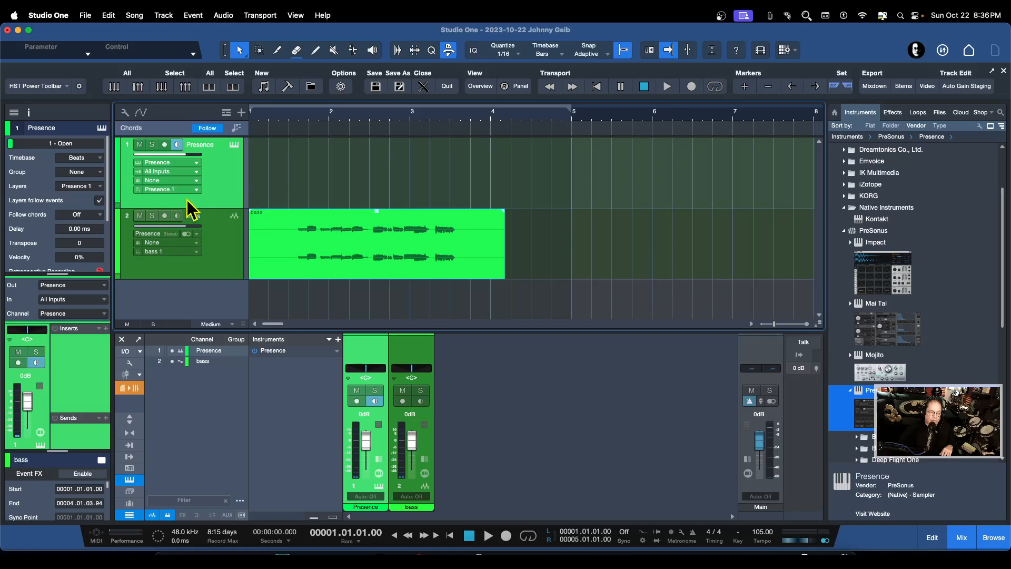
Set the Presence instrument's own input to All Inputs in its editor, arm the bass track for recording and close the editor
click(234, 146)
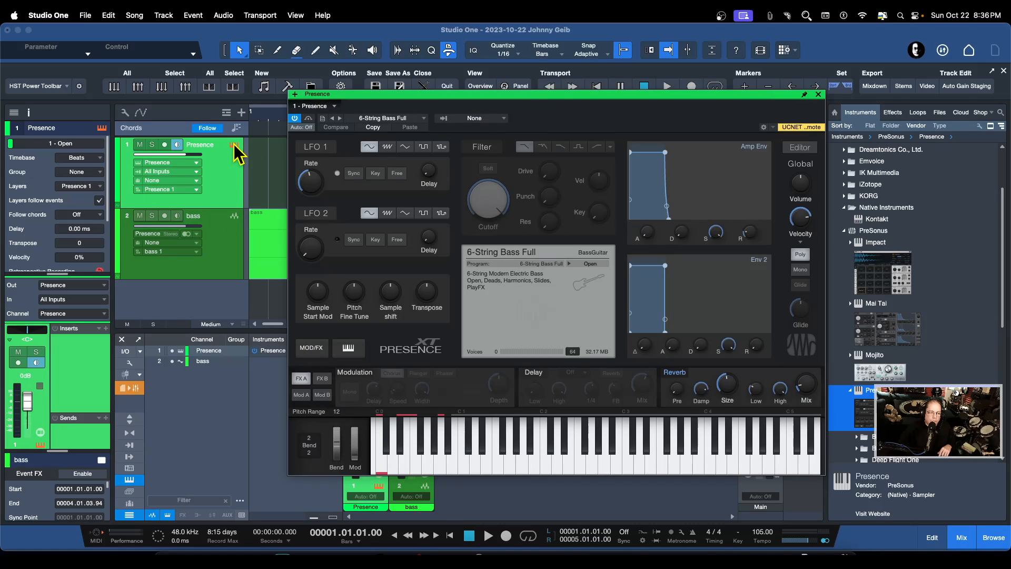
click(444, 120)
click(474, 165)
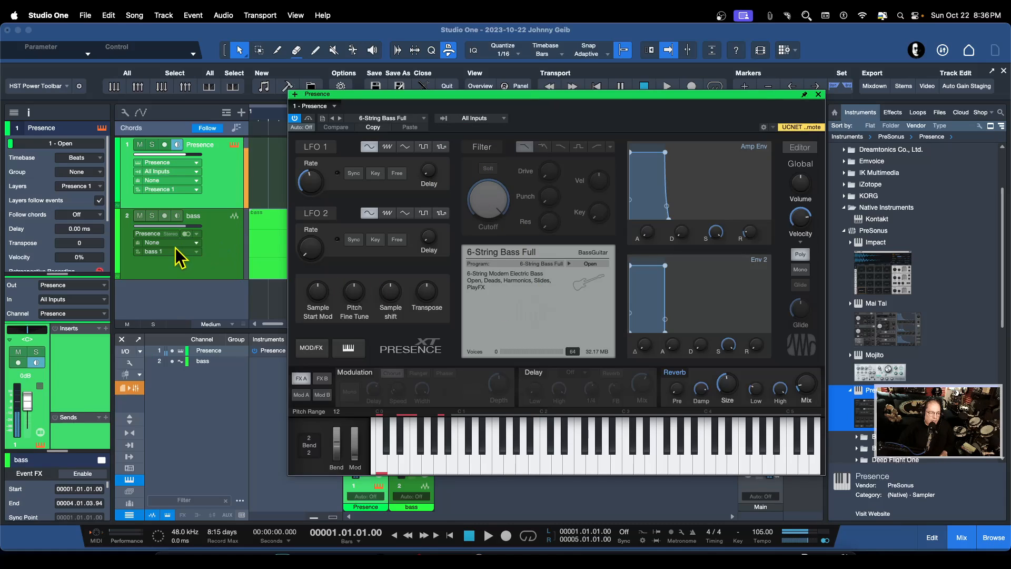
click(164, 216)
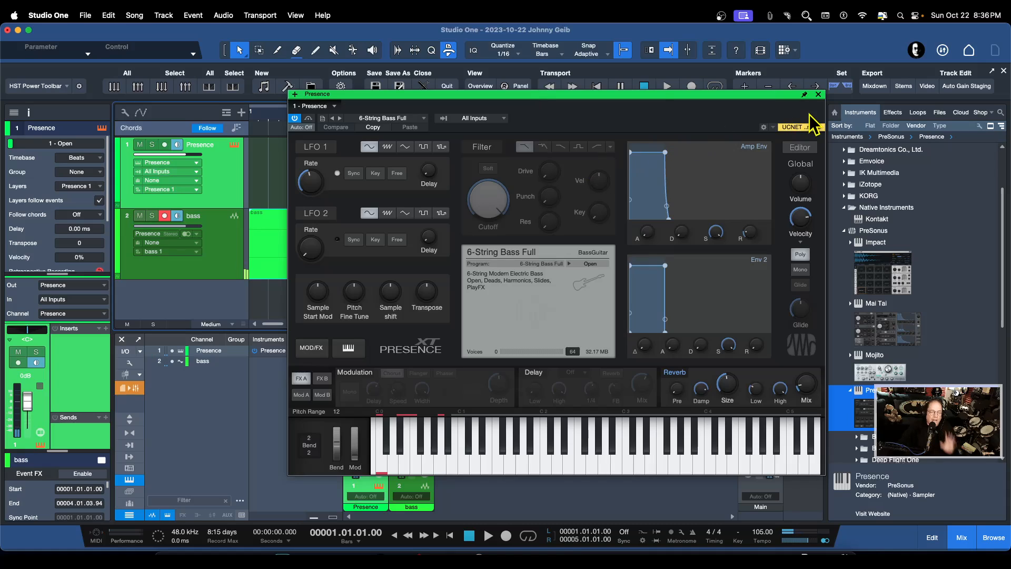
click(818, 95)
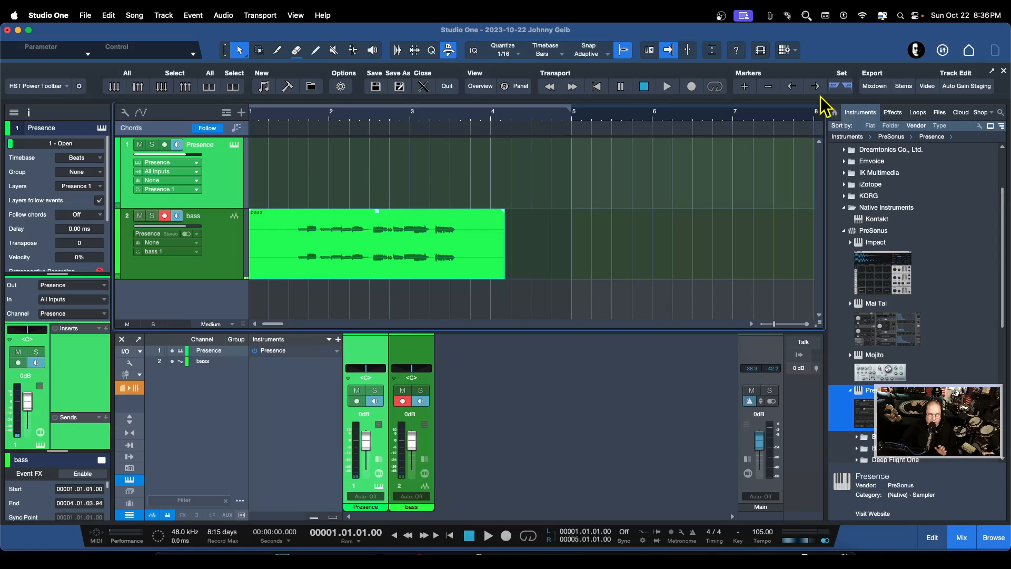